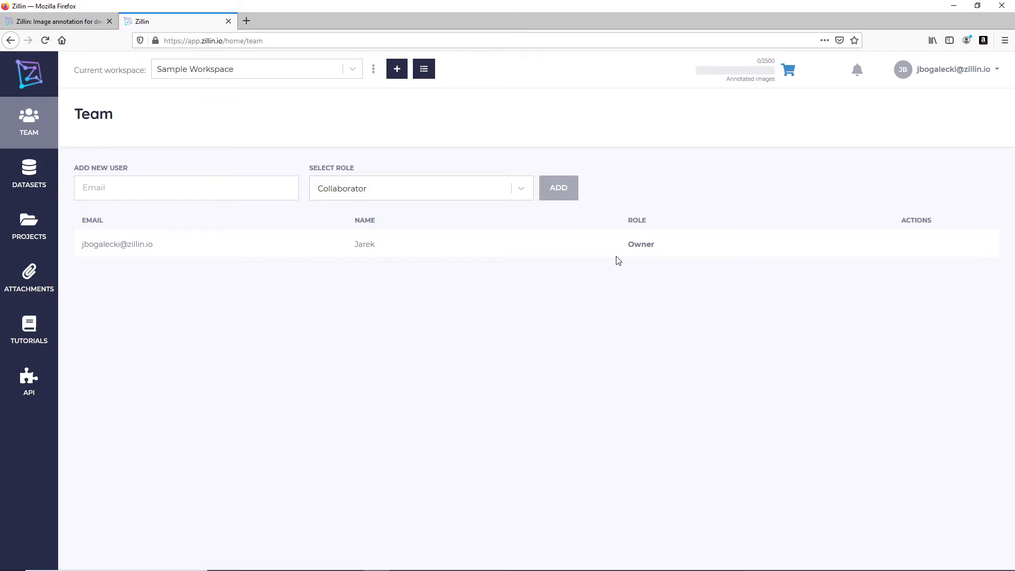
- Open the Select Role list, glance at the workspace options menu, then reopen the role list
{"action": "left_click", "coordinate": [522, 192]}
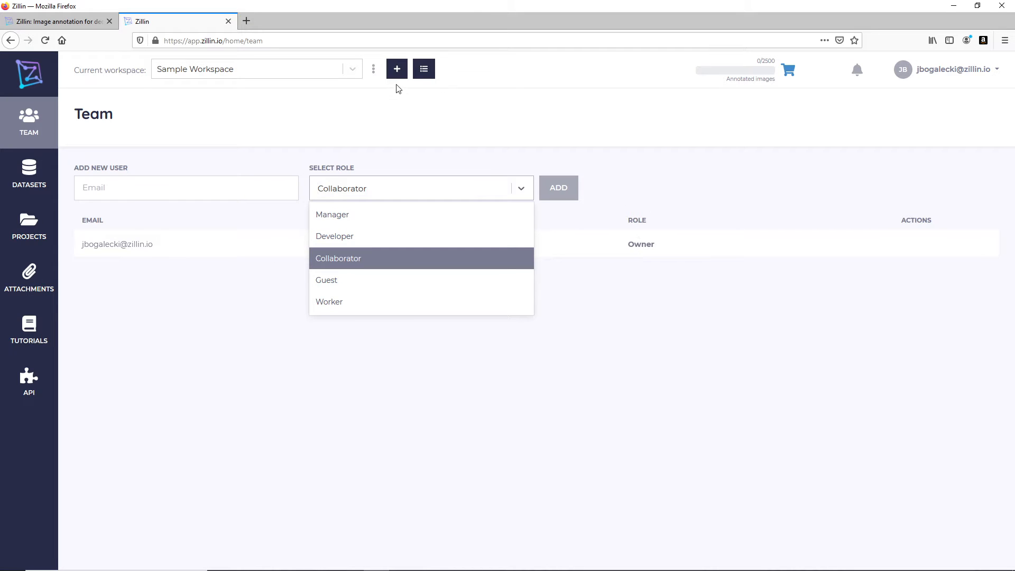
{"action": "left_click", "coordinate": [373, 68]}
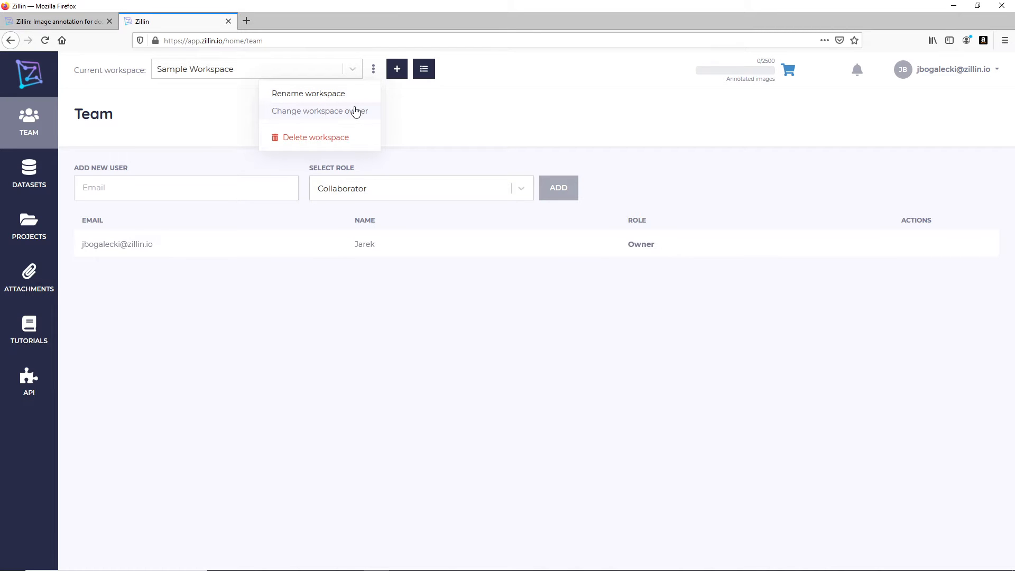
{"action": "left_click", "coordinate": [648, 254]}
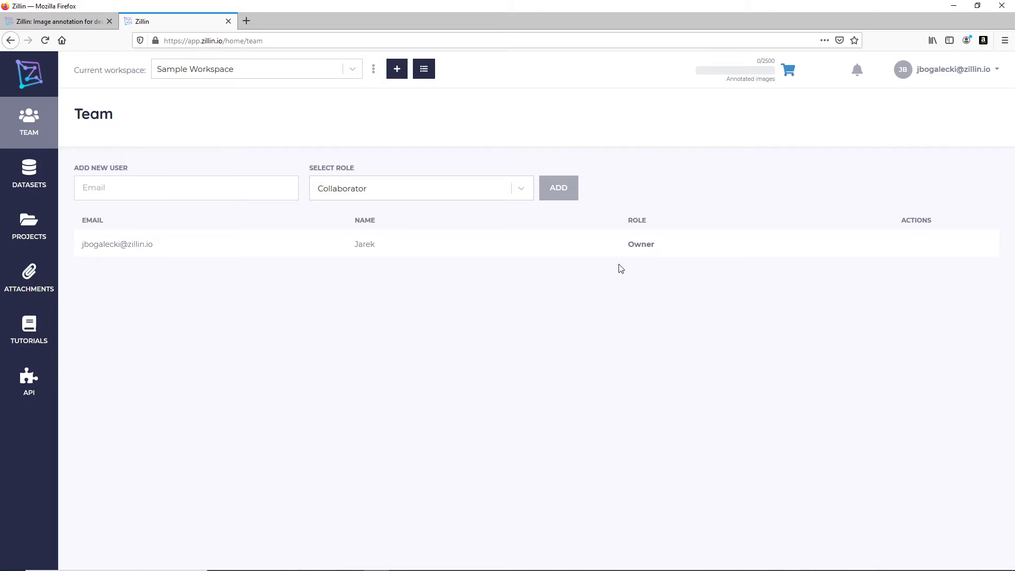
{"action": "left_click", "coordinate": [517, 189]}
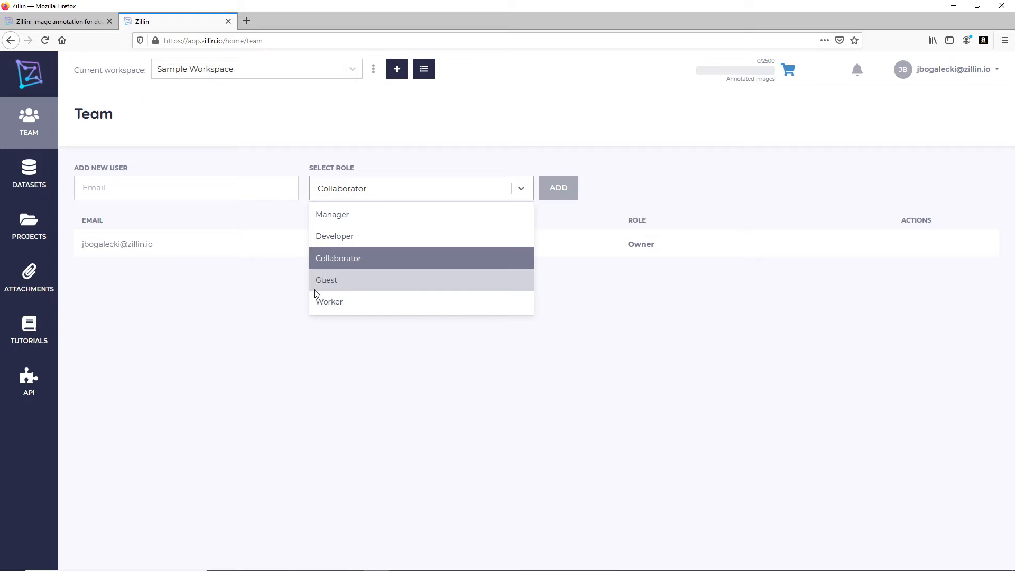
{"action": "left_click", "coordinate": [257, 315]}
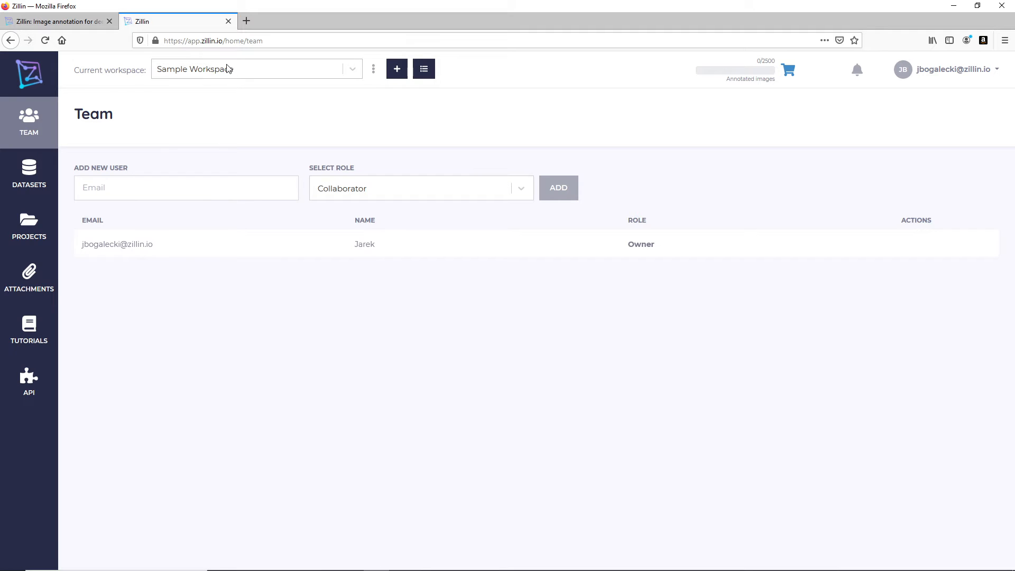
{"action": "left_click", "coordinate": [353, 70]}
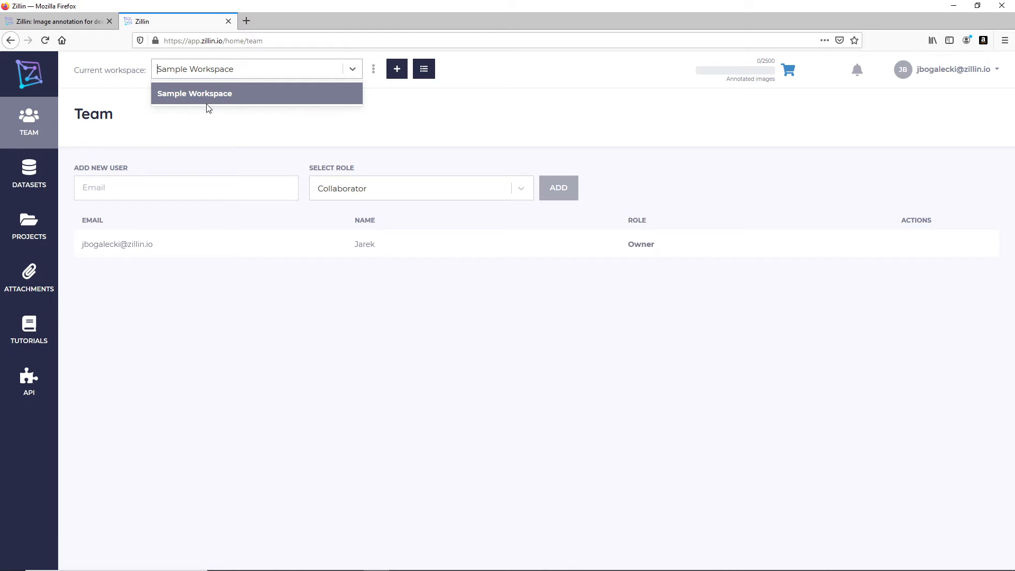
{"action": "left_click", "coordinate": [236, 151]}
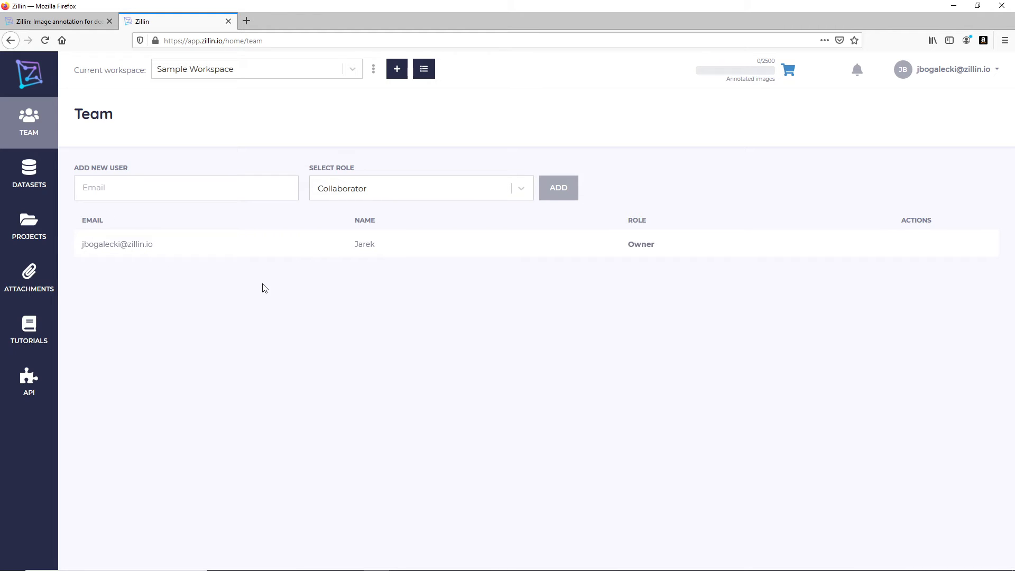
- Enter the new user's e-mail and try adding them as Manager, triggering the user-limit error
{"action": "left_click", "coordinate": [188, 188]}
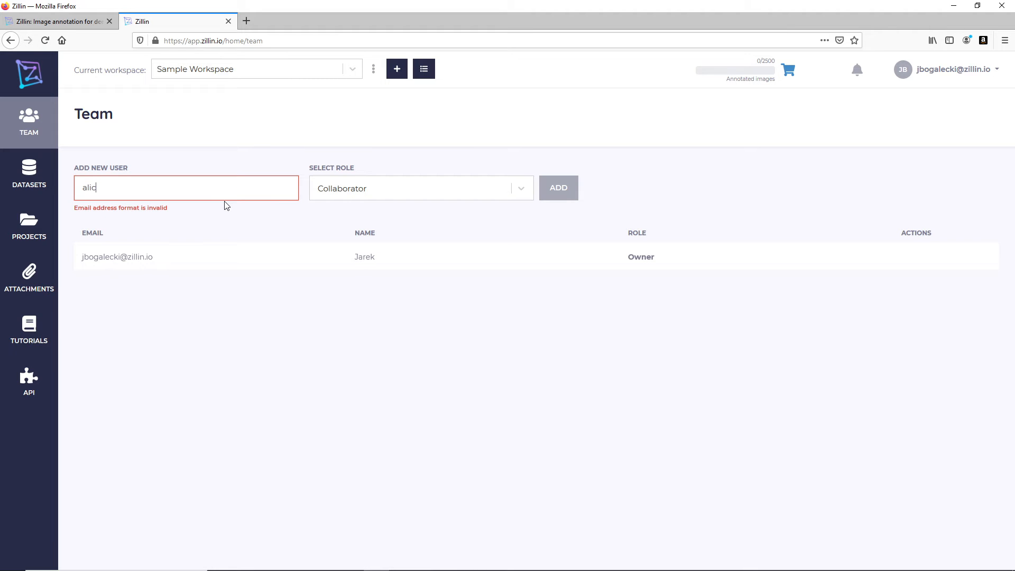
{"action": "left_click", "coordinate": [384, 195]}
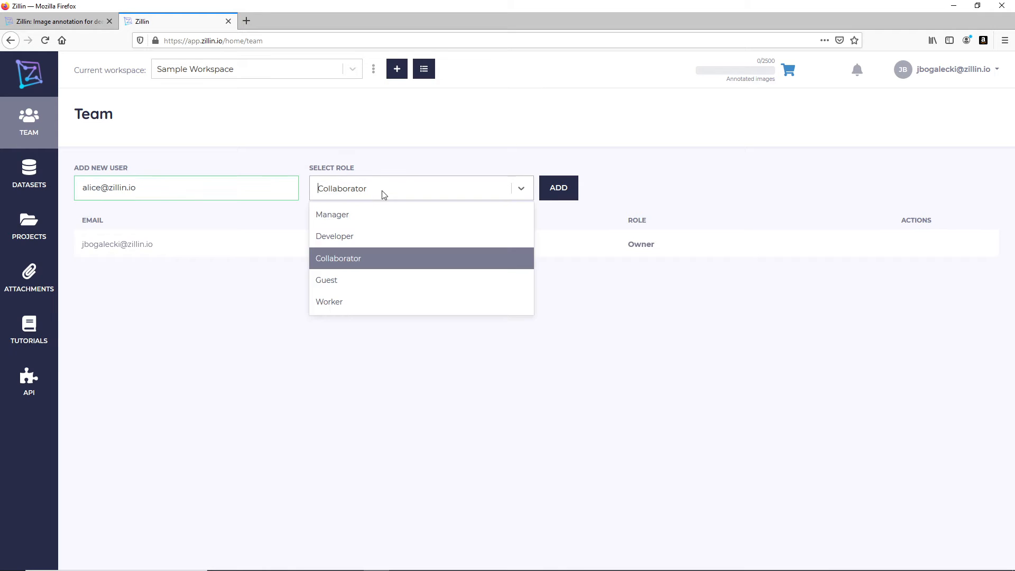
{"action": "left_click", "coordinate": [368, 214]}
{"action": "left_click", "coordinate": [572, 188]}
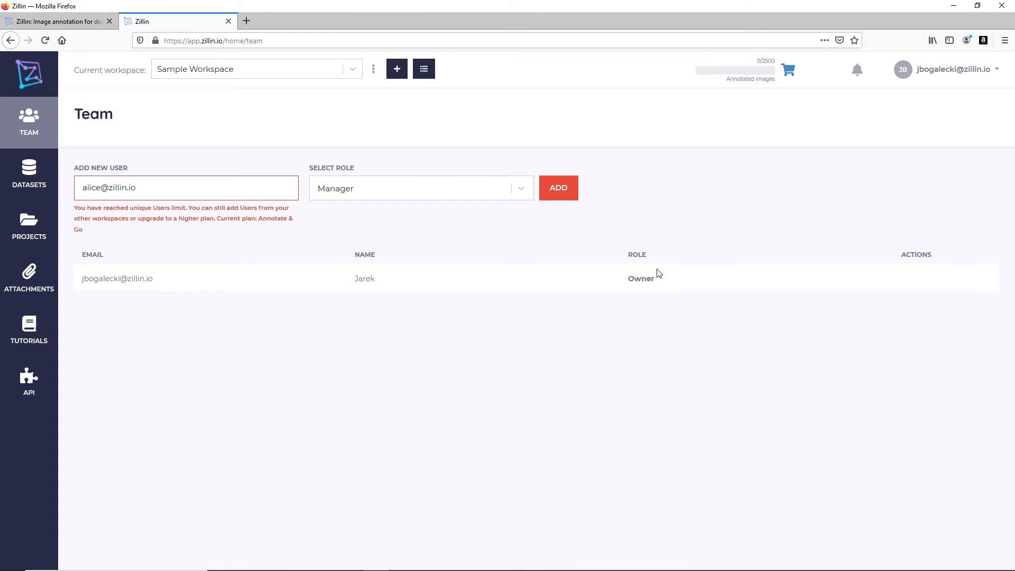
- Cycle the new user's role through Developer and Collaborator, settling on Guest
{"action": "left_click", "coordinate": [521, 194]}
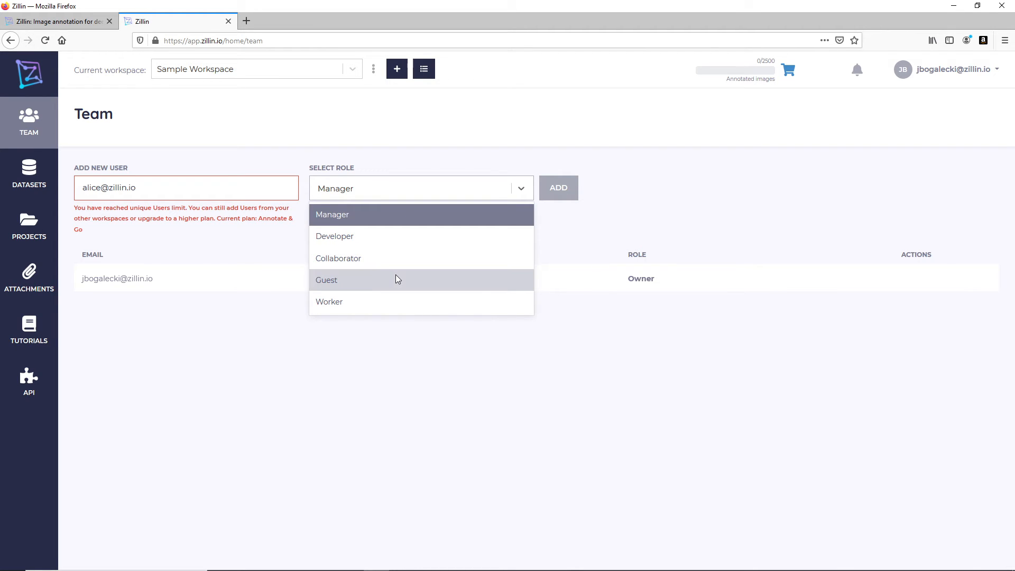
{"action": "left_click", "coordinate": [360, 240]}
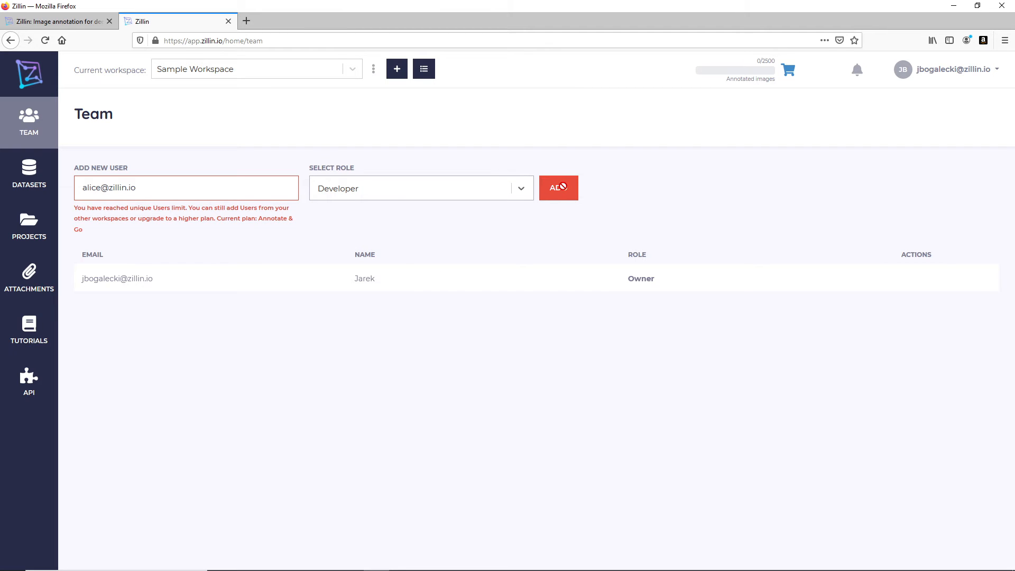
{"action": "left_click", "coordinate": [505, 193]}
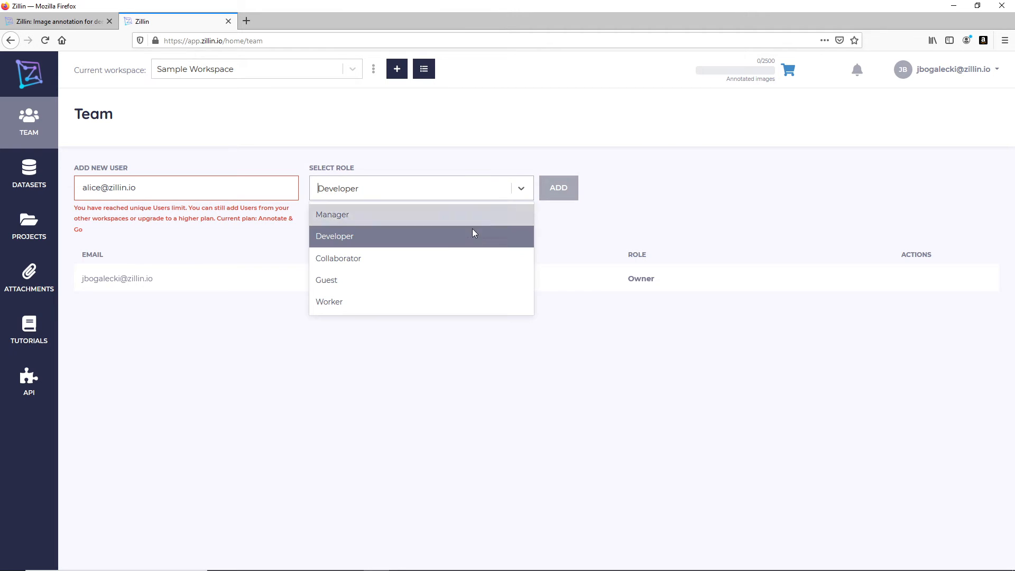
{"action": "left_click", "coordinate": [454, 253]}
{"action": "left_click", "coordinate": [520, 193]}
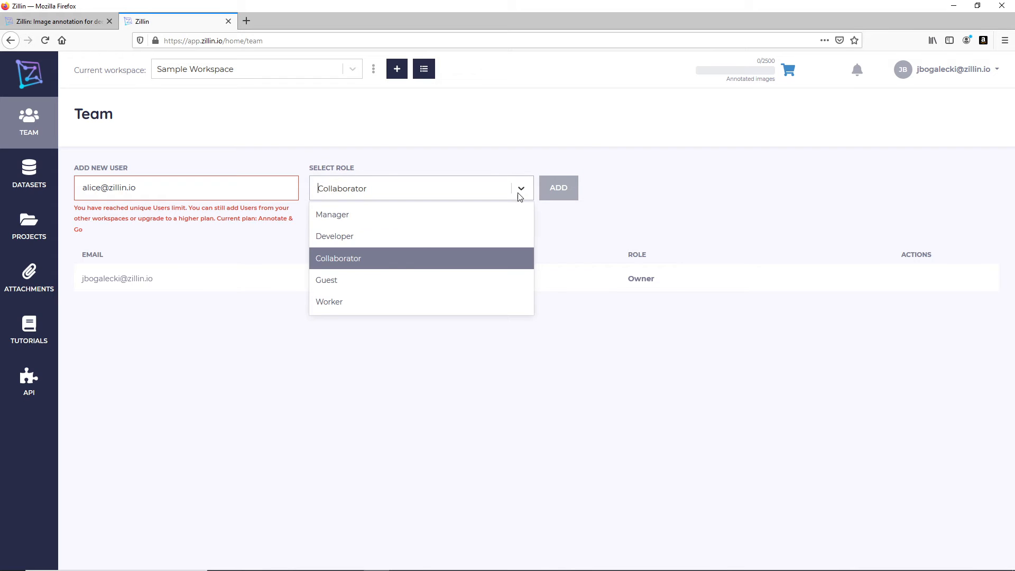
{"action": "left_click", "coordinate": [391, 280]}
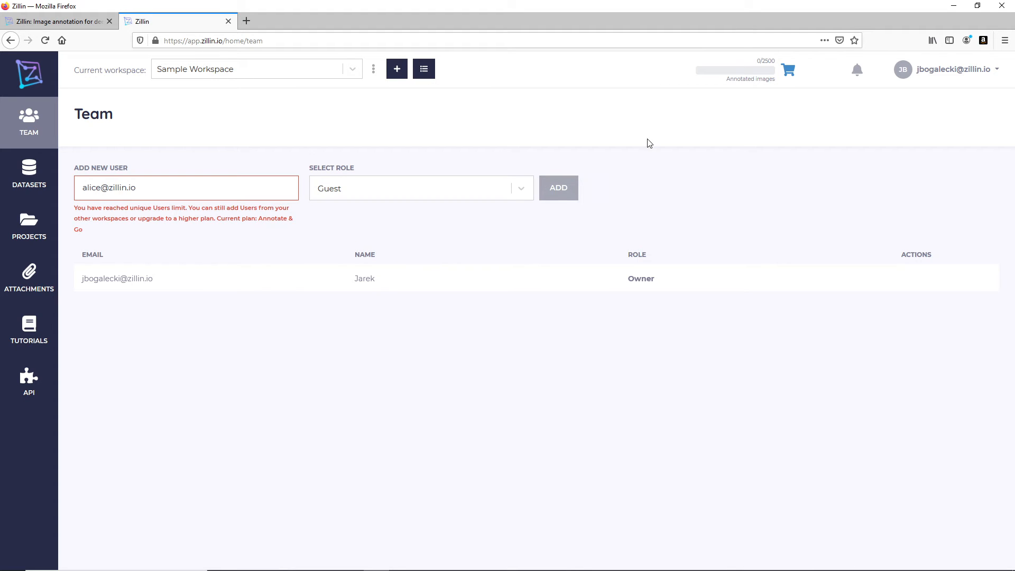
{"action": "left_click", "coordinate": [946, 71]}
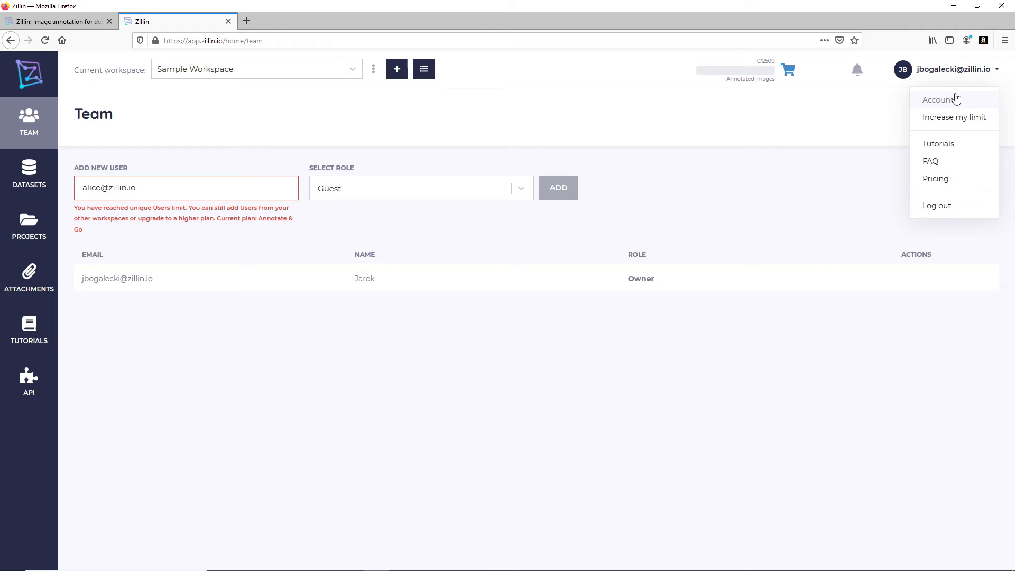
- Check the plan's user and worker limits on the Account page, then return to Team
{"action": "left_click", "coordinate": [956, 100]}
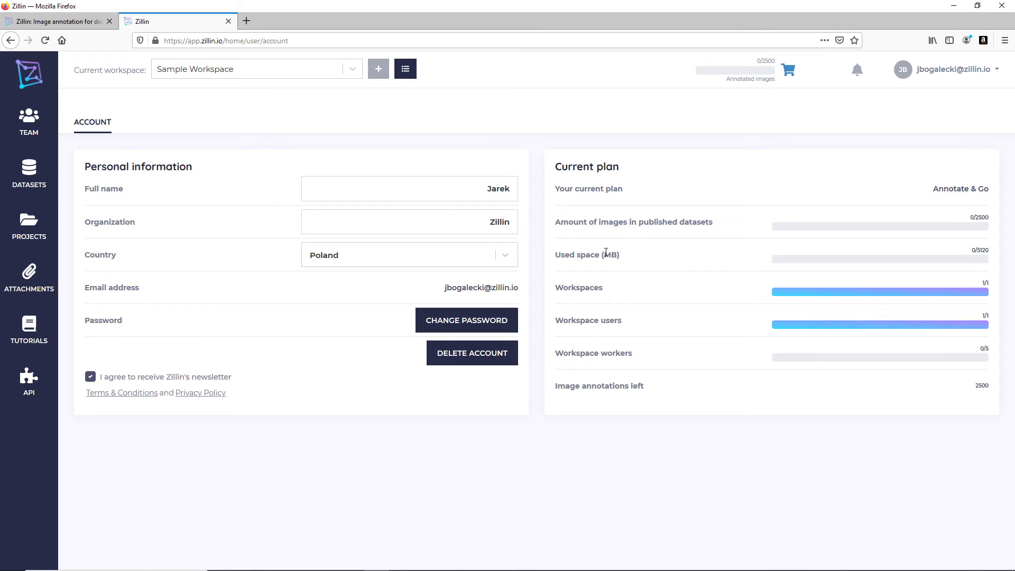
{"action": "left_click", "coordinate": [48, 127]}
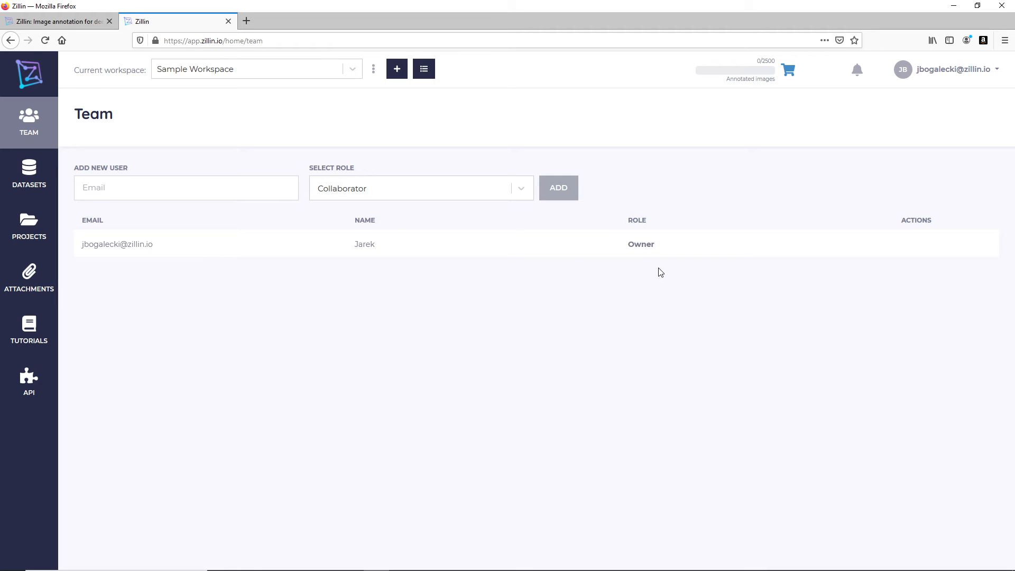
- Add the first new member's e-mail to the team with the Worker role
{"action": "left_click", "coordinate": [202, 190]}
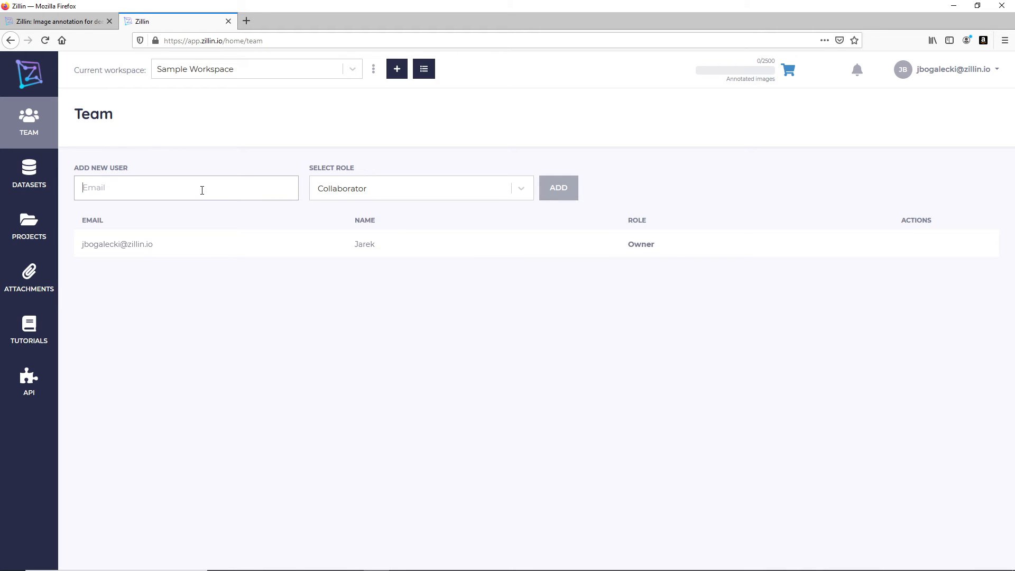
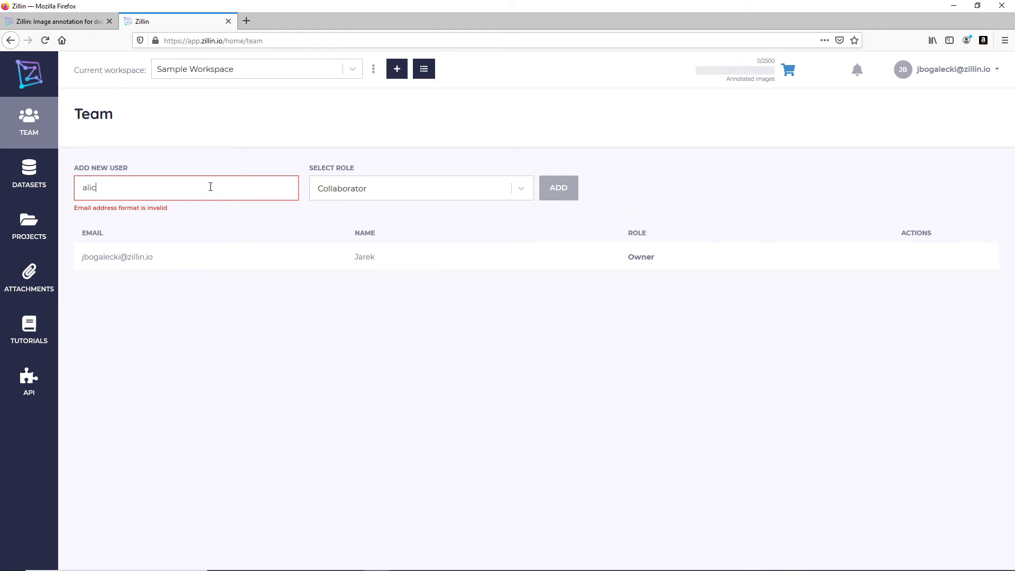
{"action": "left_click_drag", "start_coordinate": [206, 188], "coordinate": [102, 193]}
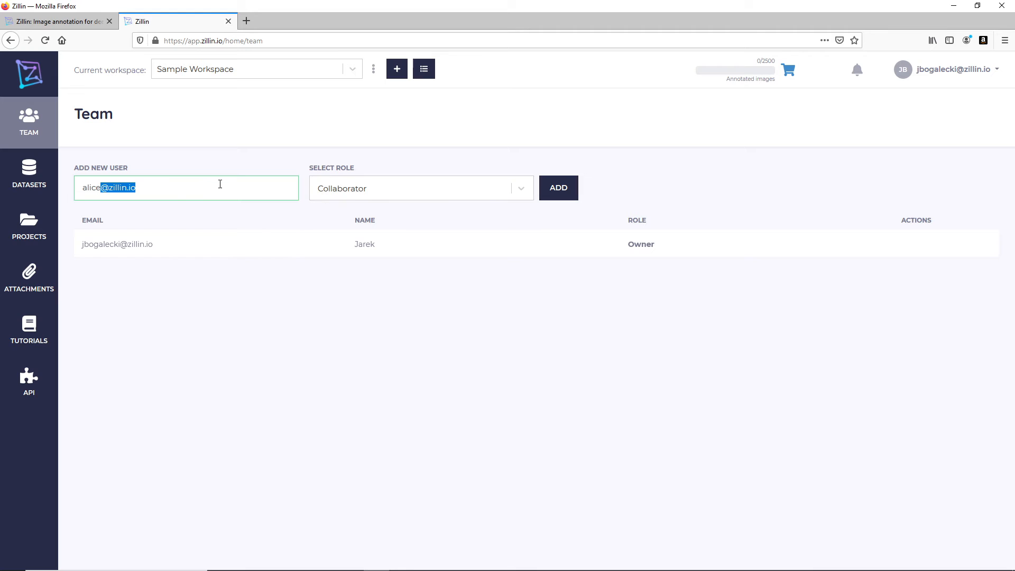
{"action": "left_click", "coordinate": [446, 189]}
{"action": "left_click", "coordinate": [426, 301]}
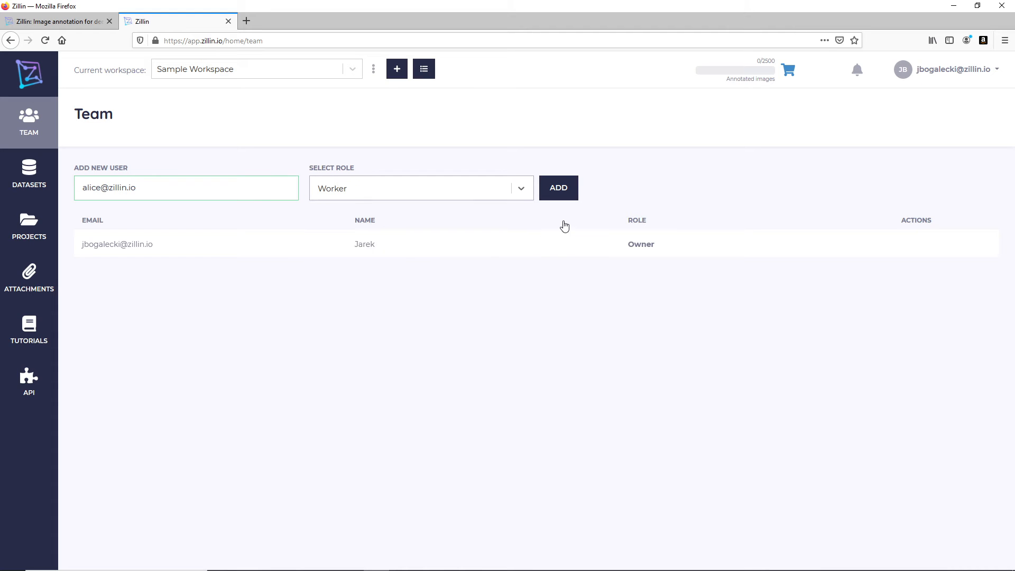
{"action": "left_click", "coordinate": [556, 185]}
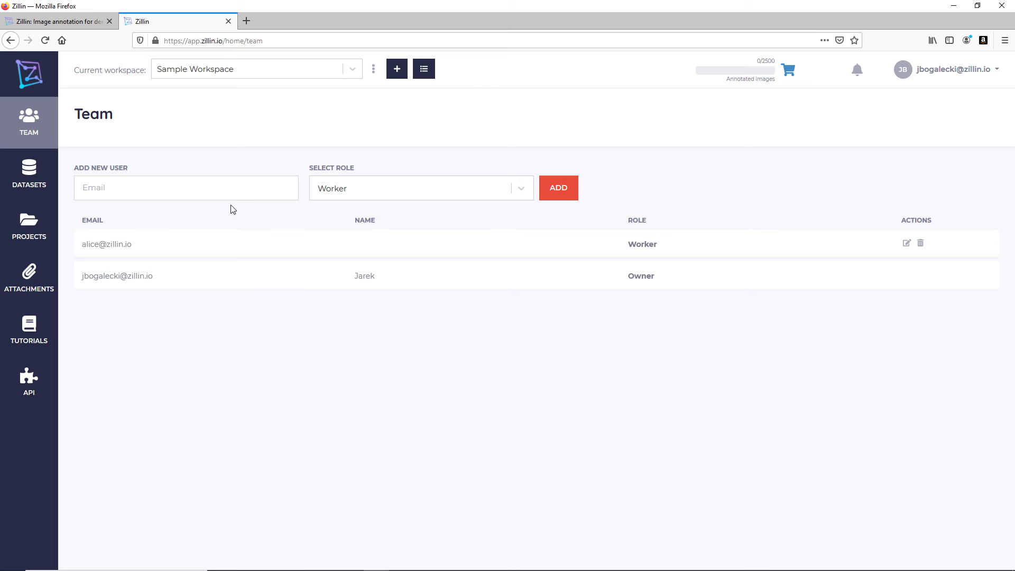
- Add the second and third members' e-mail addresses as Workers
{"action": "left_click", "coordinate": [199, 193]}
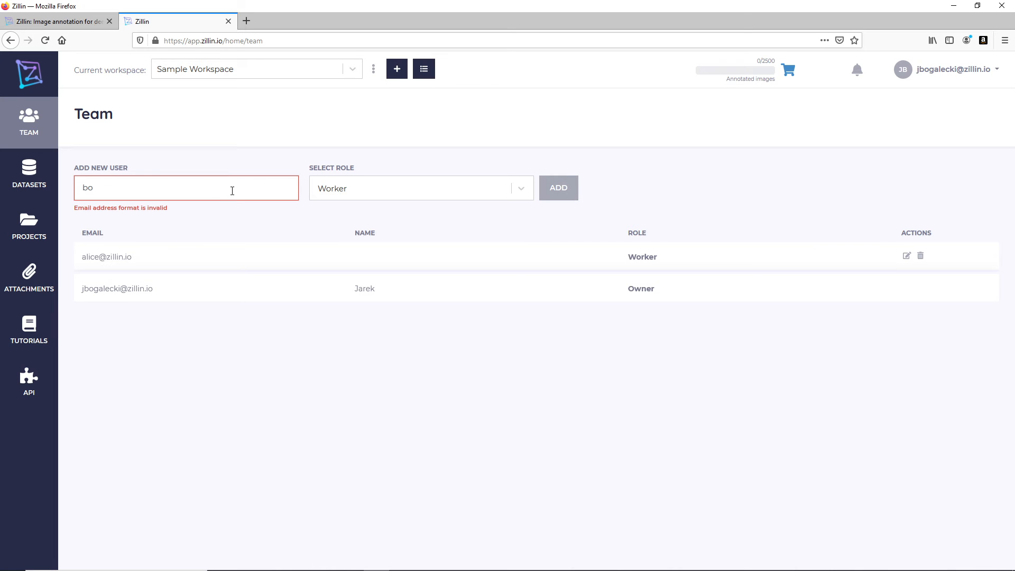
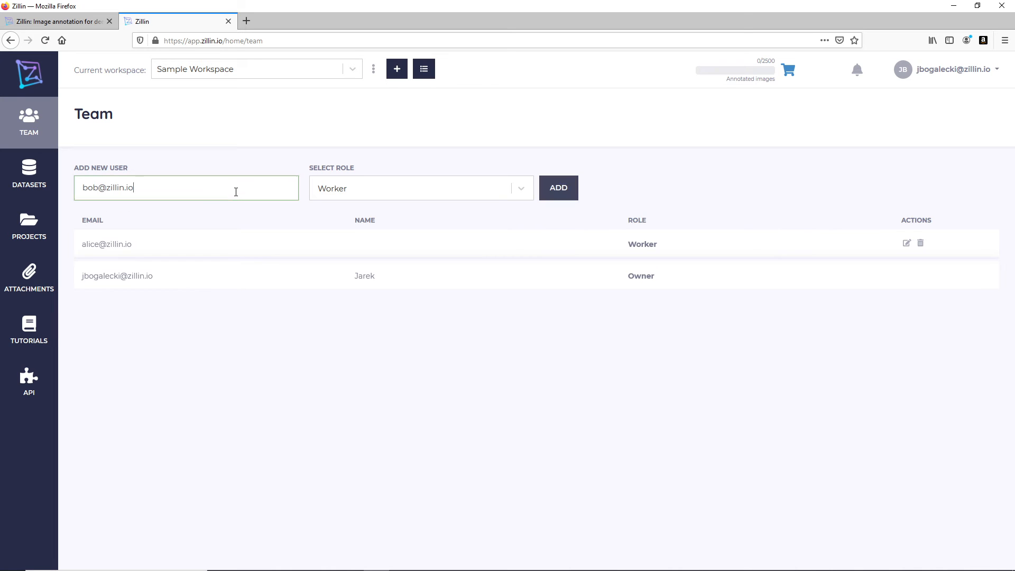
{"action": "left_click", "coordinate": [565, 197]}
{"action": "left_click", "coordinate": [147, 188]}
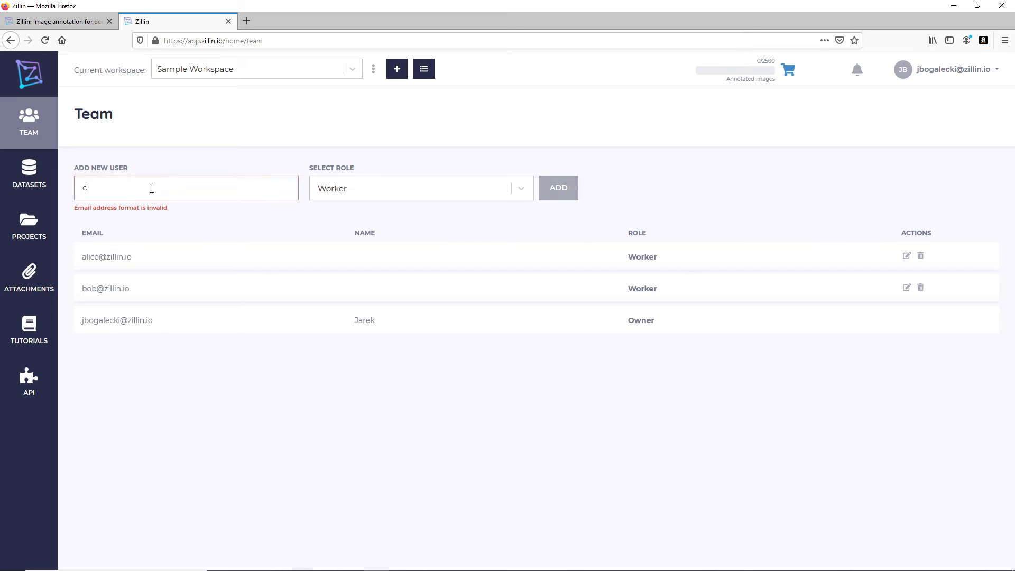
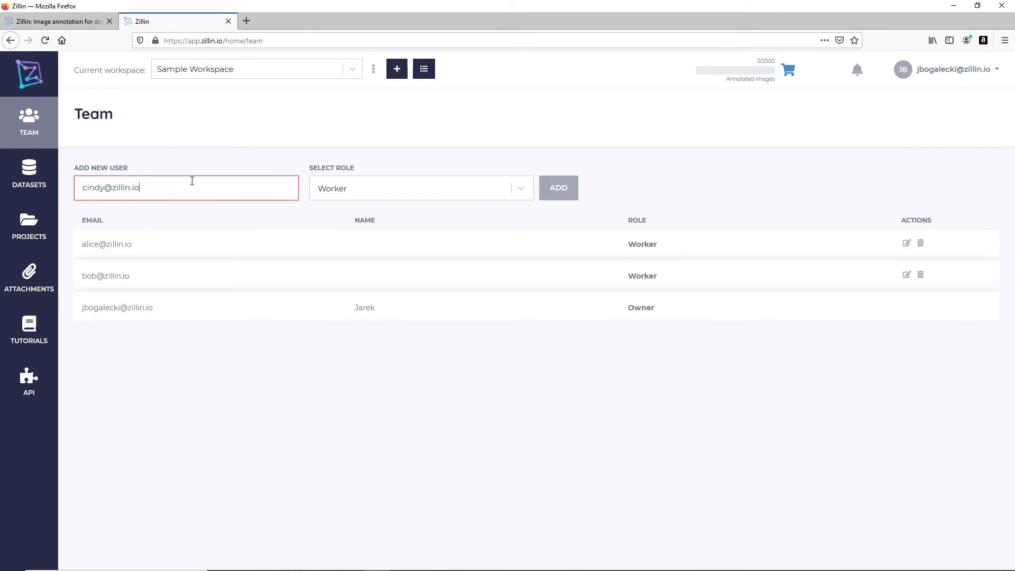
{"action": "left_click", "coordinate": [566, 195]}
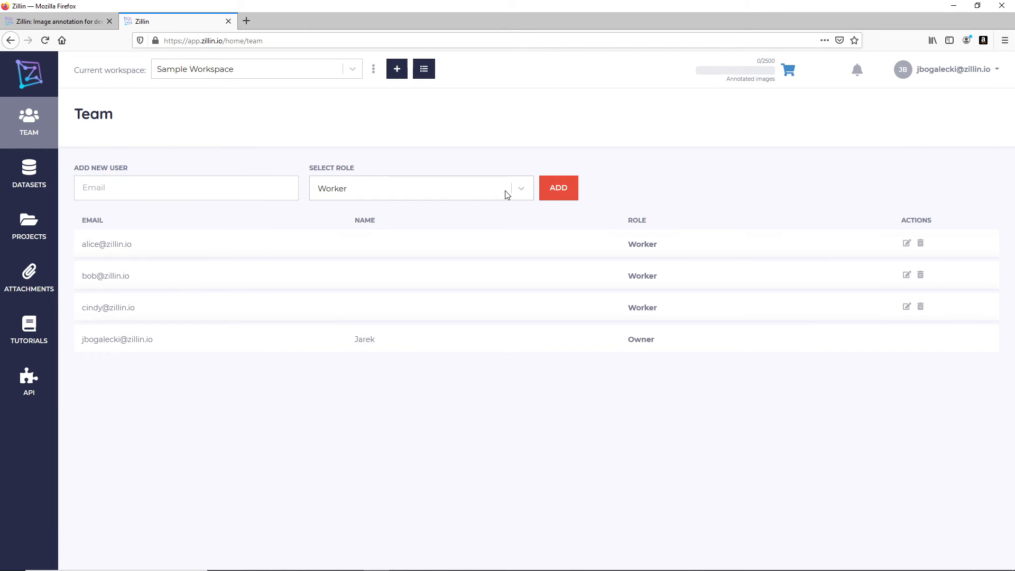
- Add the fourth and fifth Workers' e-mails and start entering a sixth address
{"action": "left_click", "coordinate": [132, 191]}
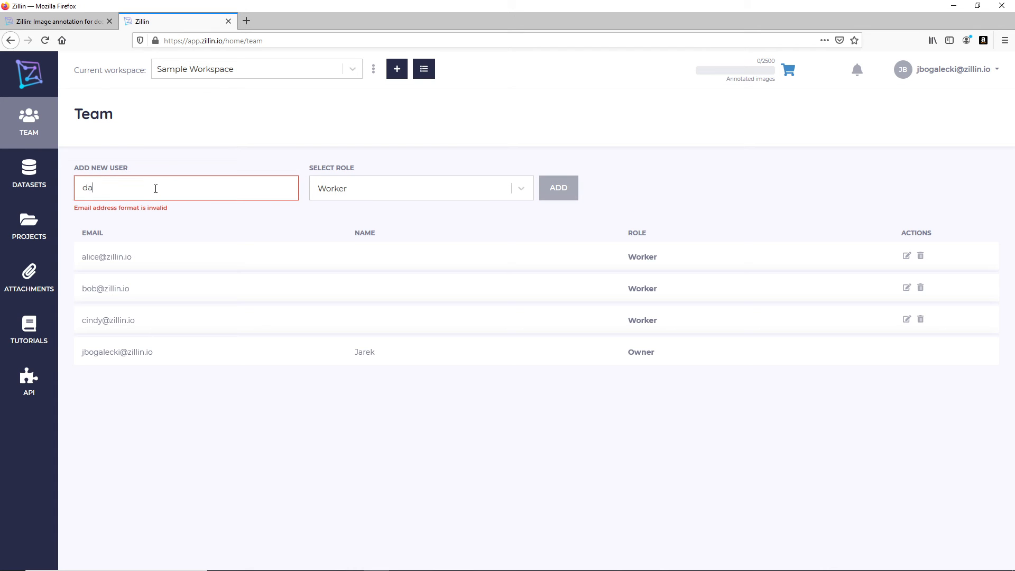
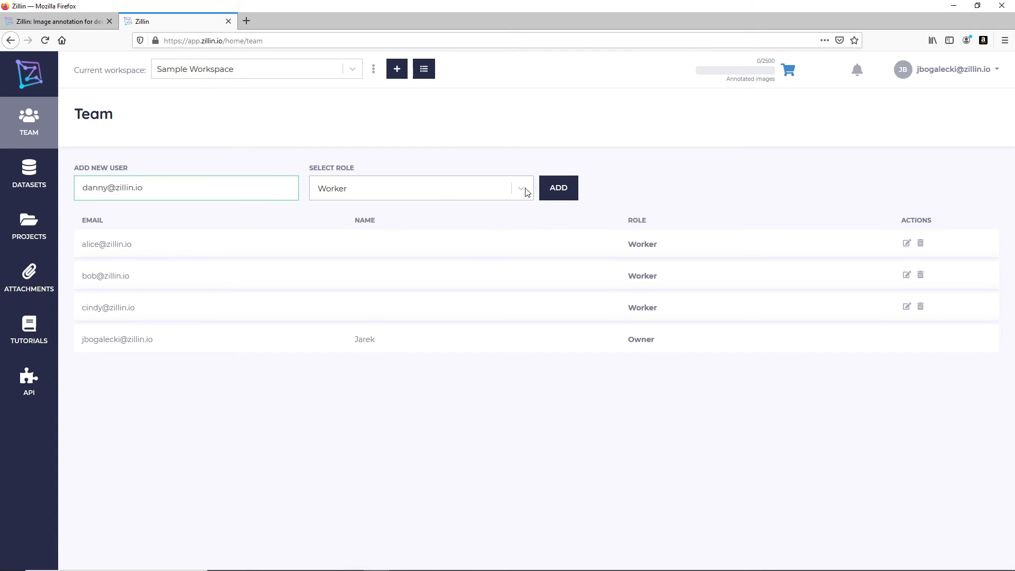
{"action": "left_click", "coordinate": [559, 187]}
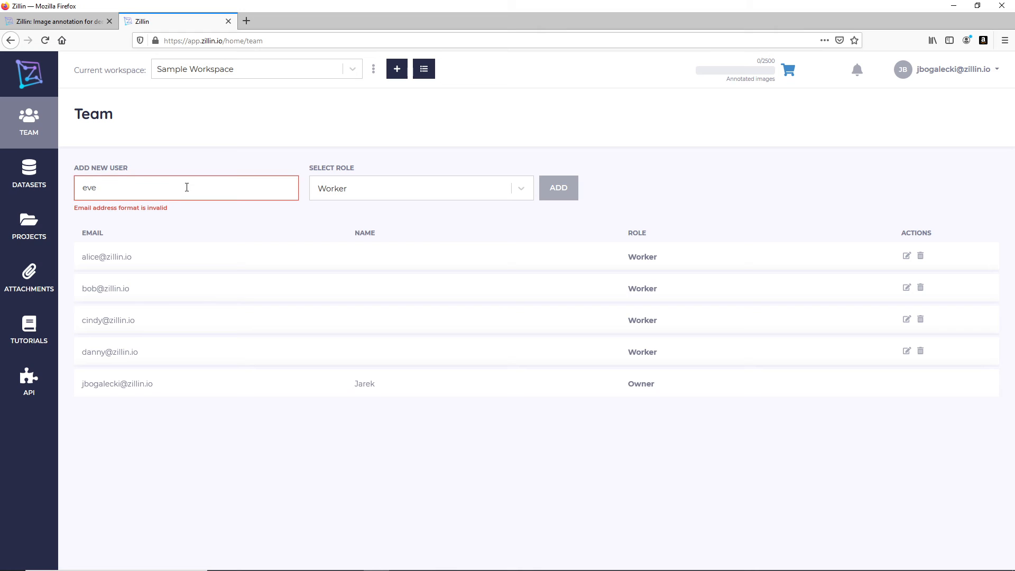
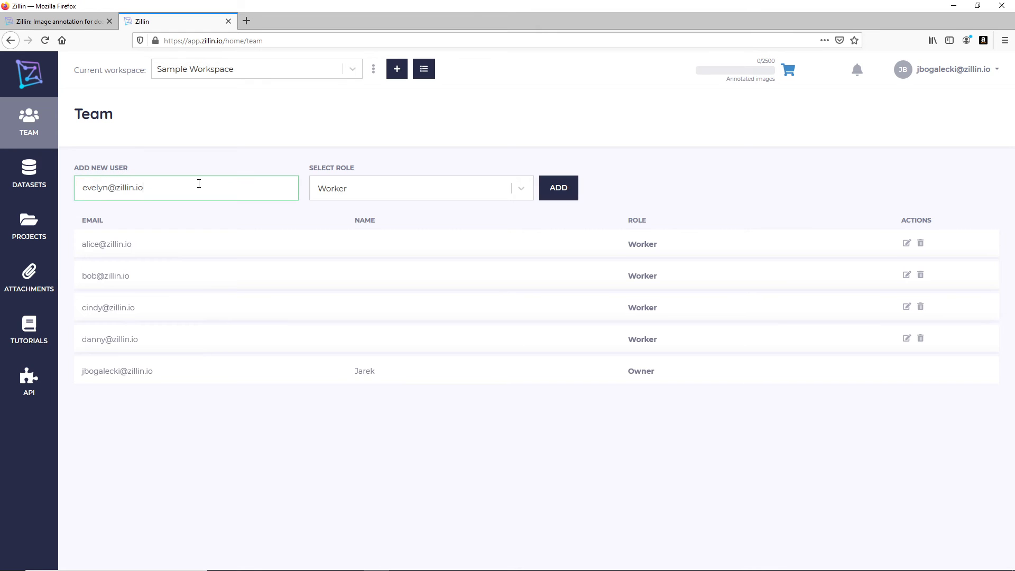
{"action": "left_click", "coordinate": [570, 194]}
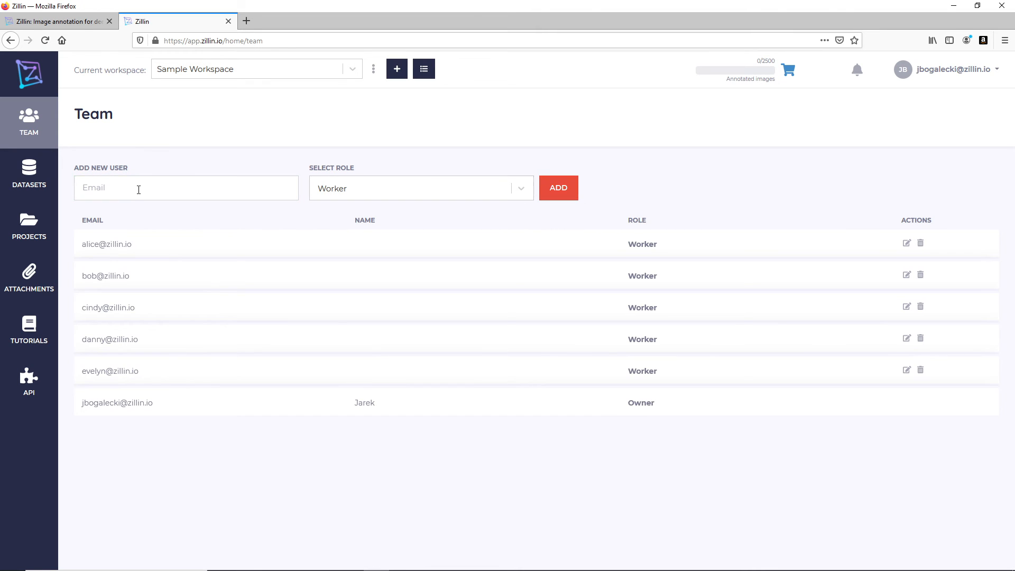
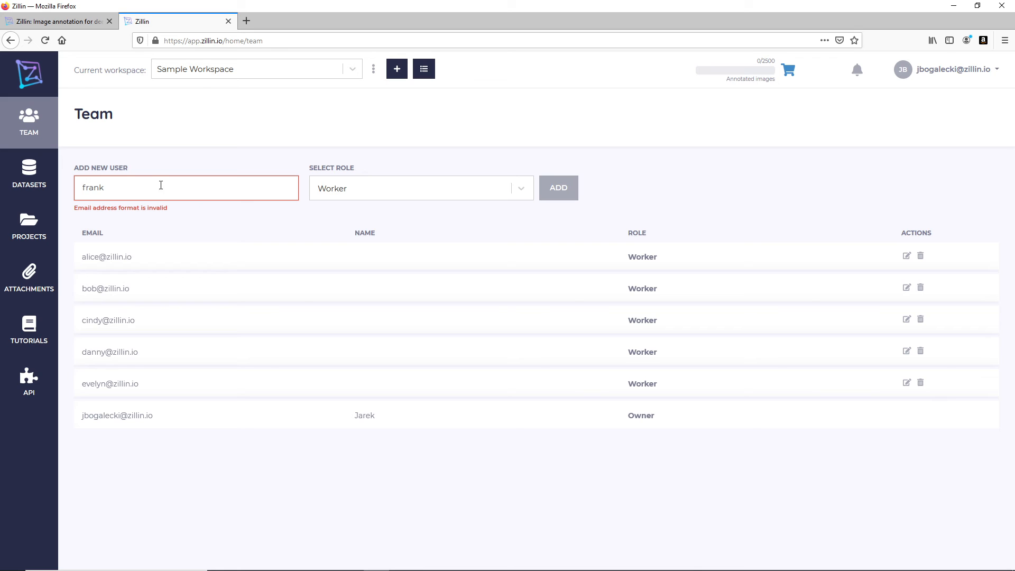
- Try adding a sixth Worker, hit the Workers limit, and view Account showing 5/5 workers
{"action": "left_click", "coordinate": [568, 186]}
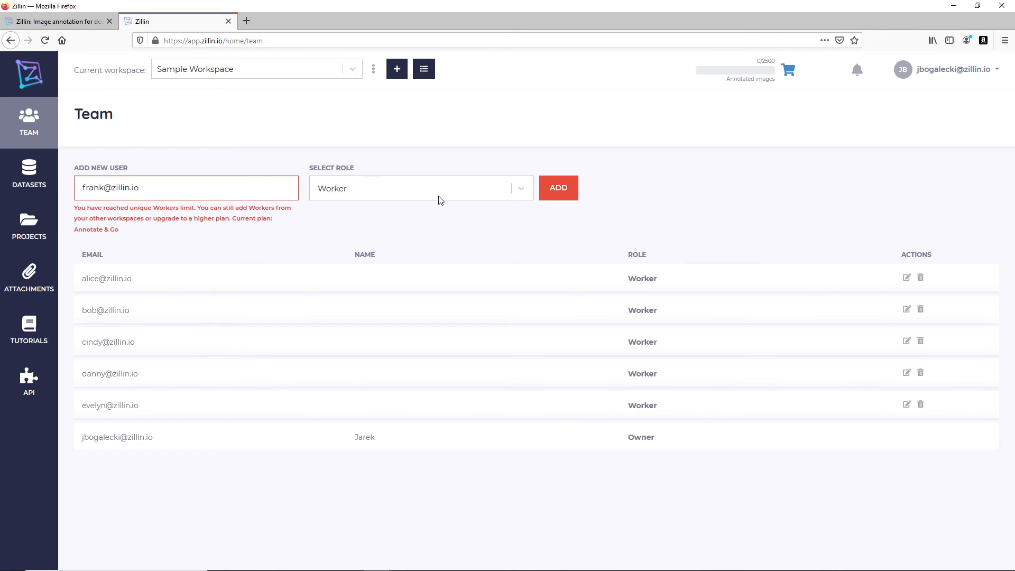
{"action": "left_click", "coordinate": [961, 79]}
{"action": "left_click", "coordinate": [952, 98]}
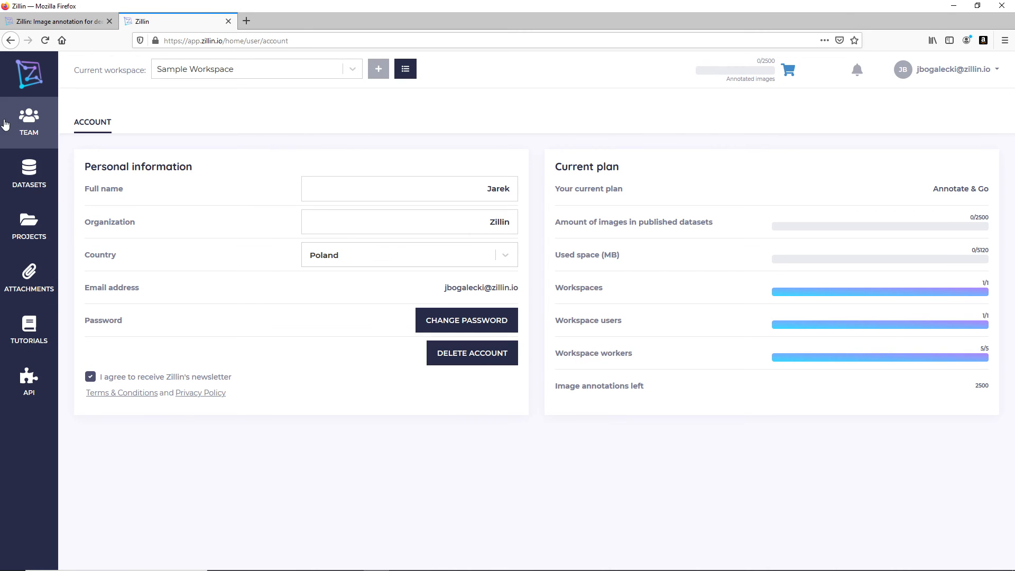
- Delete the last Worker from the team and confirm Account now shows 4/5 workers
{"action": "left_click", "coordinate": [24, 127]}
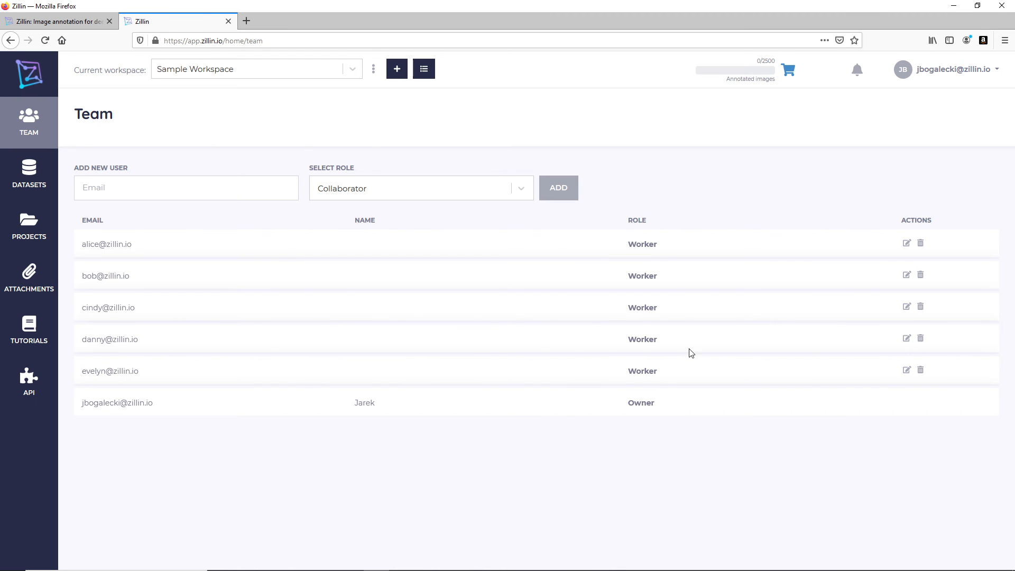
{"action": "left_click", "coordinate": [920, 371]}
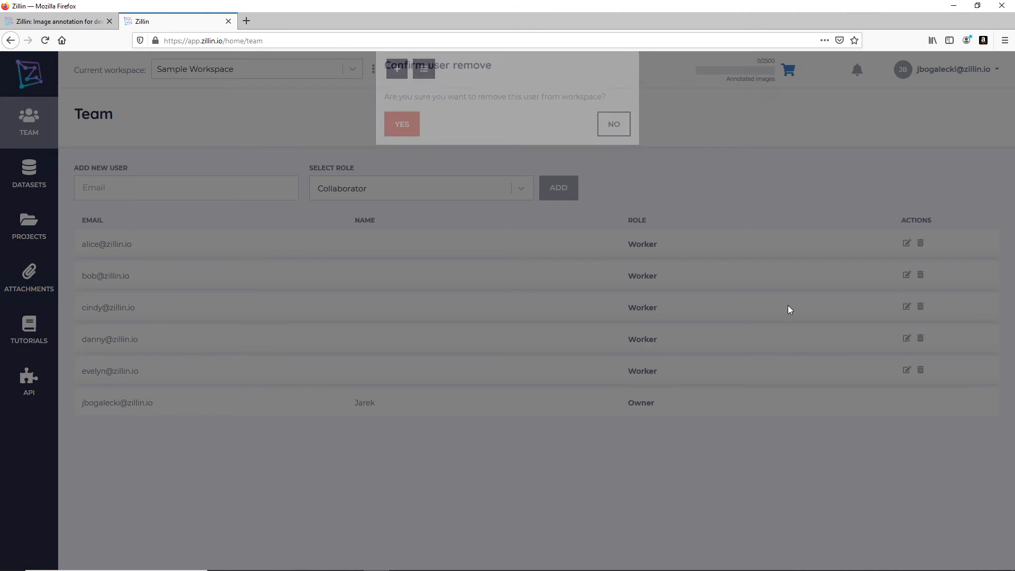
{"action": "left_click", "coordinate": [400, 147]}
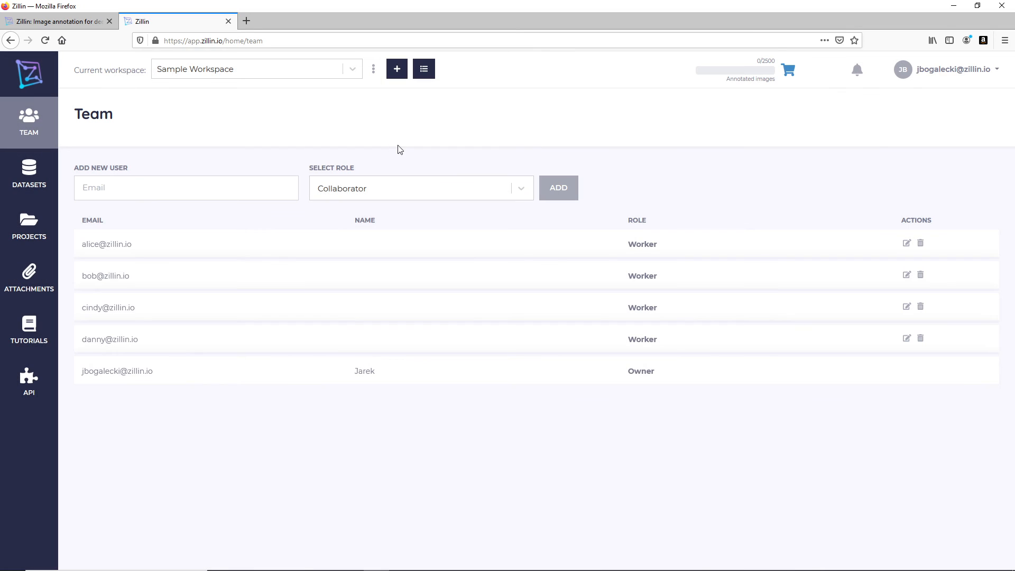
{"action": "left_click", "coordinate": [958, 74]}
{"action": "left_click", "coordinate": [959, 107]}
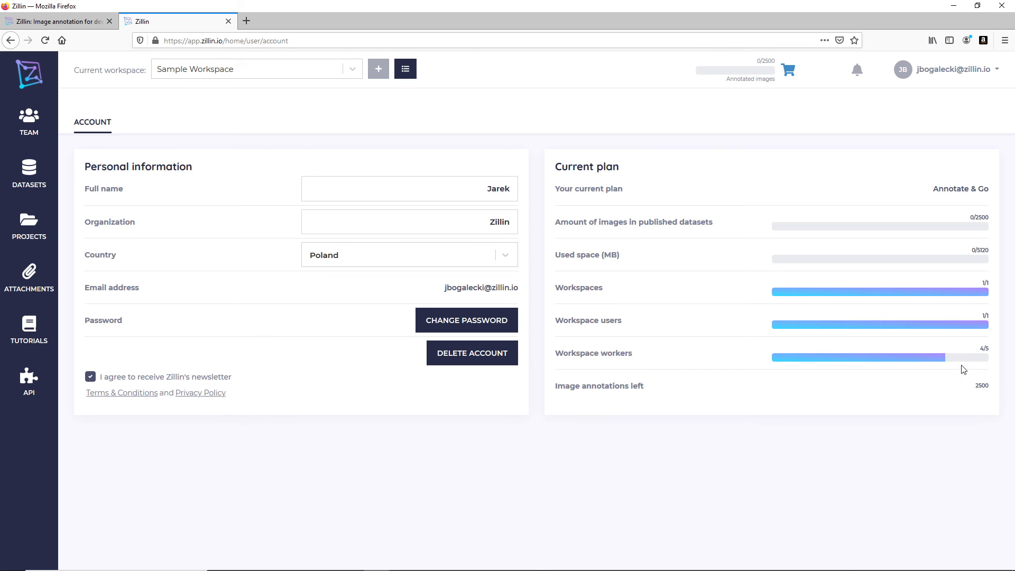
- Re-add the removed member's e-mail with the Worker role, restoring five Workers
{"action": "left_click", "coordinate": [30, 120]}
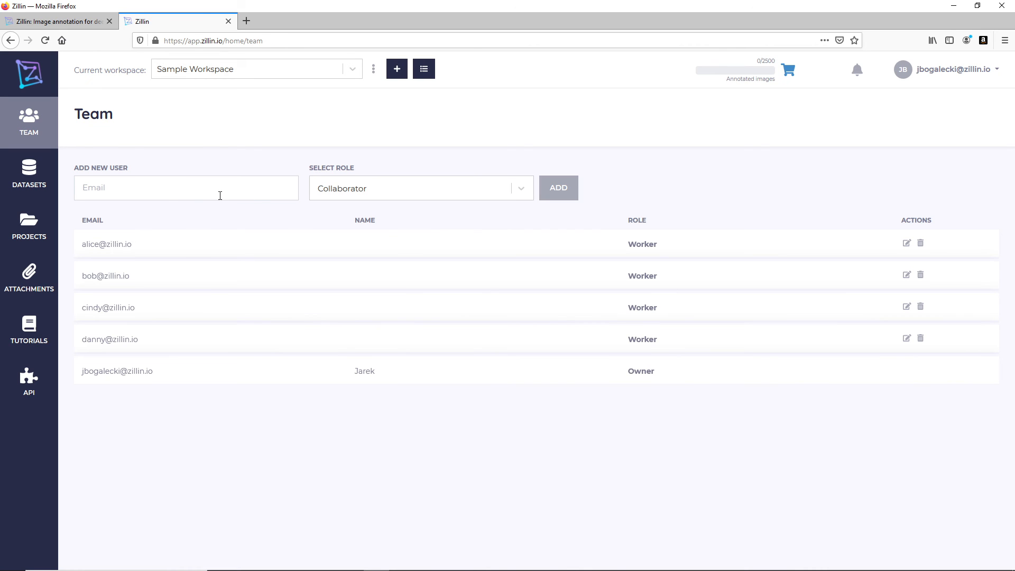
{"action": "left_click", "coordinate": [183, 191]}
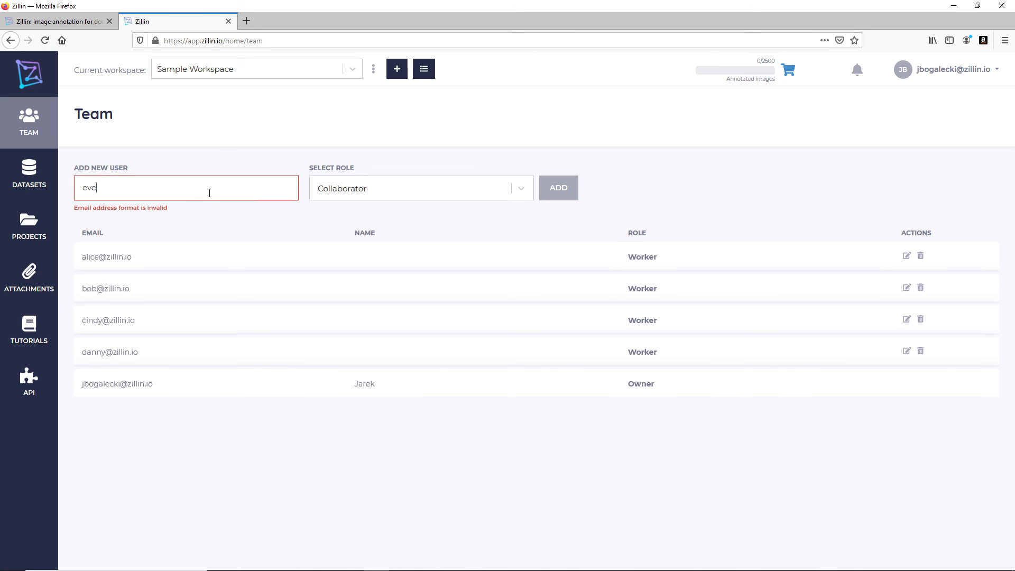
{"action": "left_click", "coordinate": [359, 188]}
{"action": "left_click", "coordinate": [382, 298]}
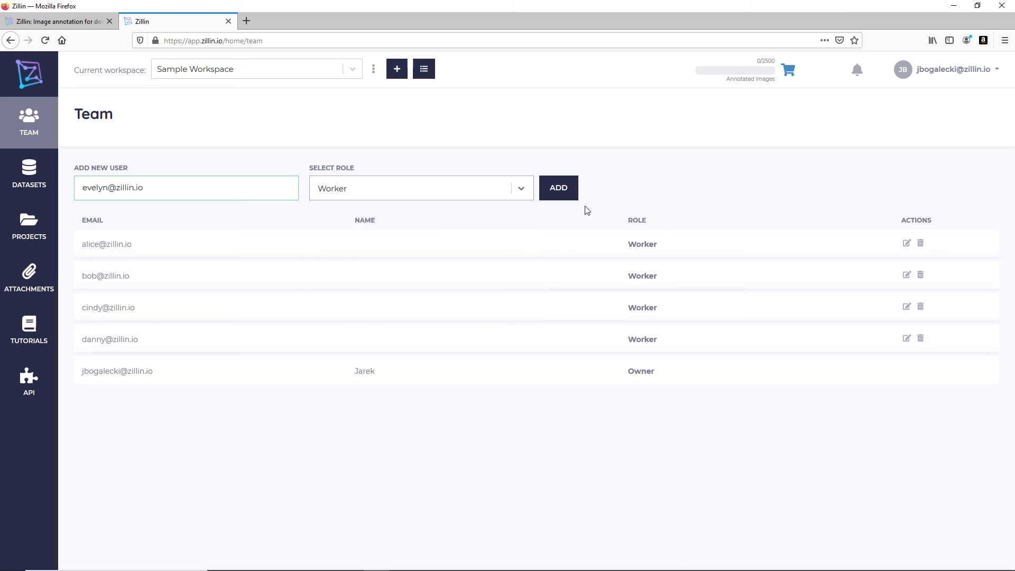
{"action": "left_click", "coordinate": [558, 188]}
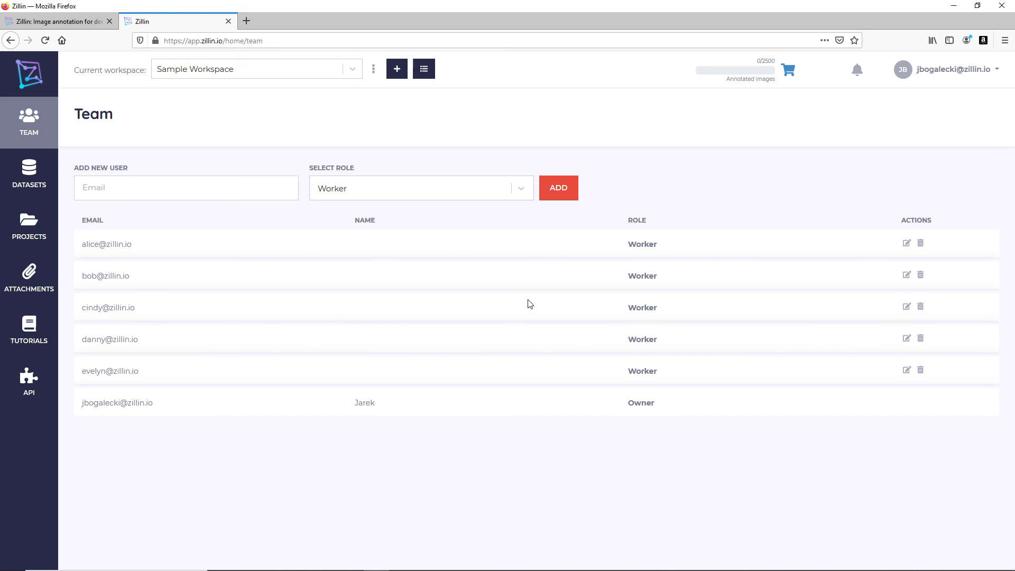